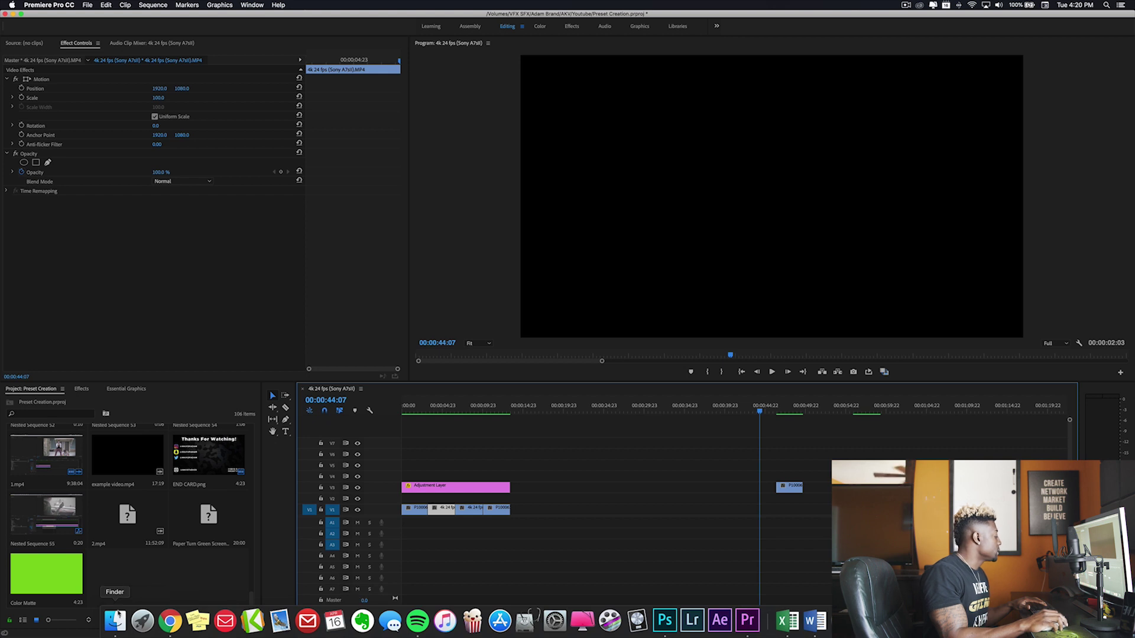
- Drag Transition 3.mp4 from the AKV Green Screen Paper Transitions folder onto the timeline
left_click(114, 620)
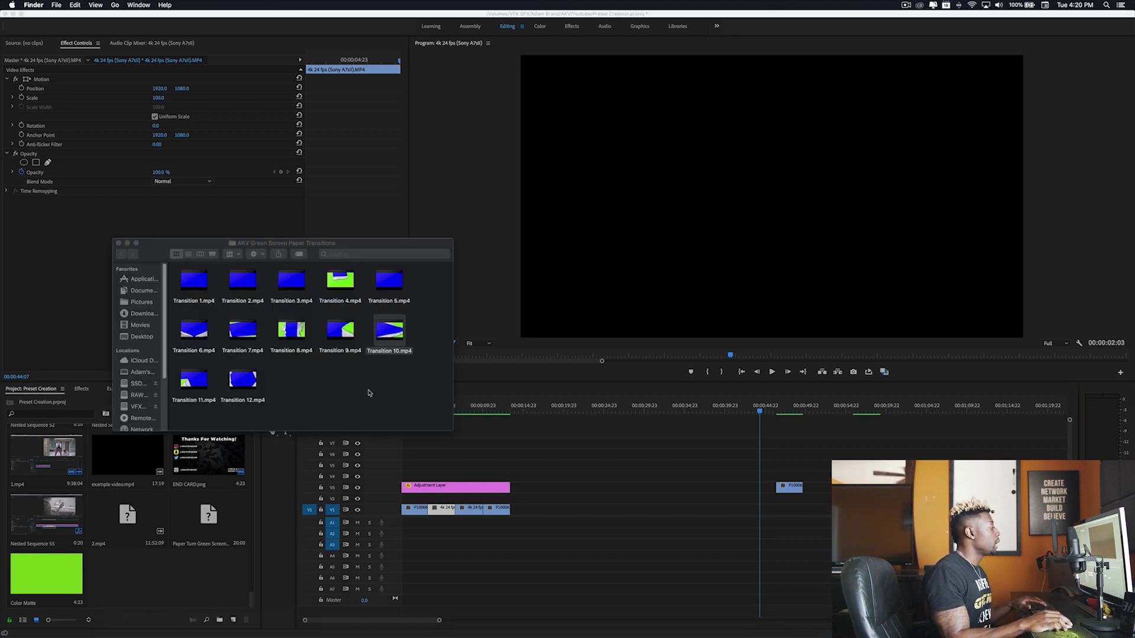
left_click_drag(378, 243, 760, 217)
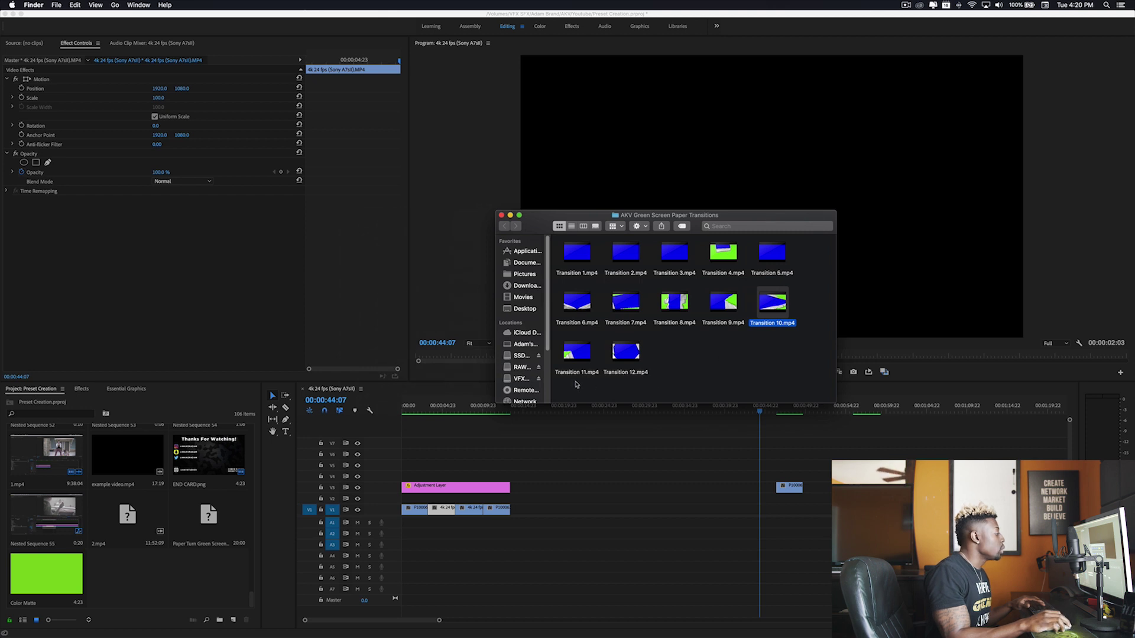
left_click(558, 255)
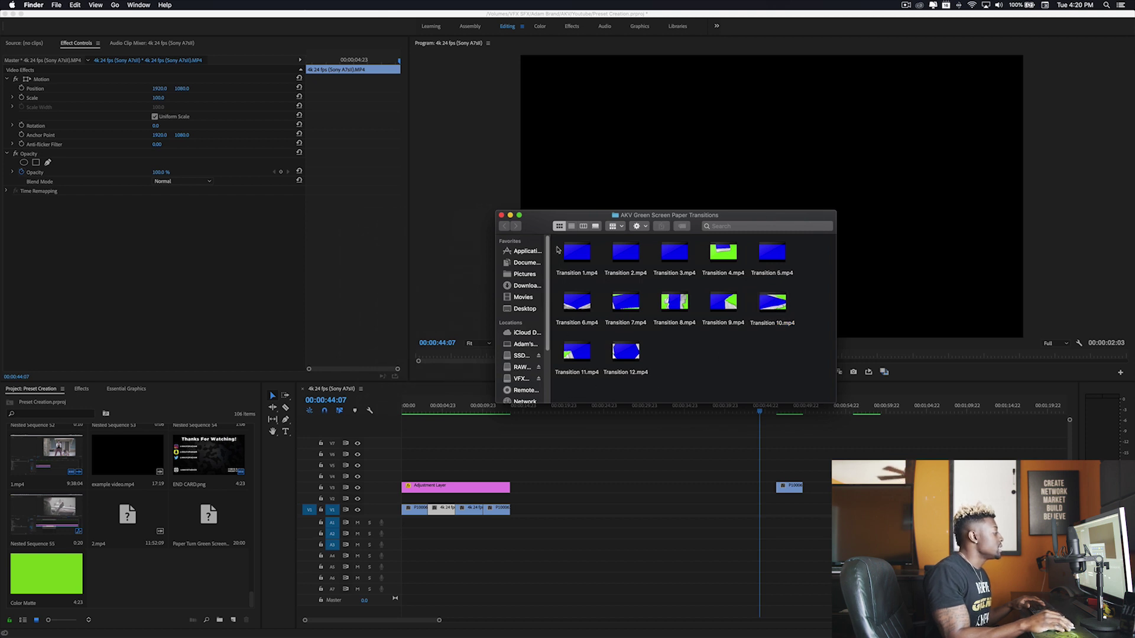
left_click_drag(558, 251, 817, 383)
left_click(817, 384)
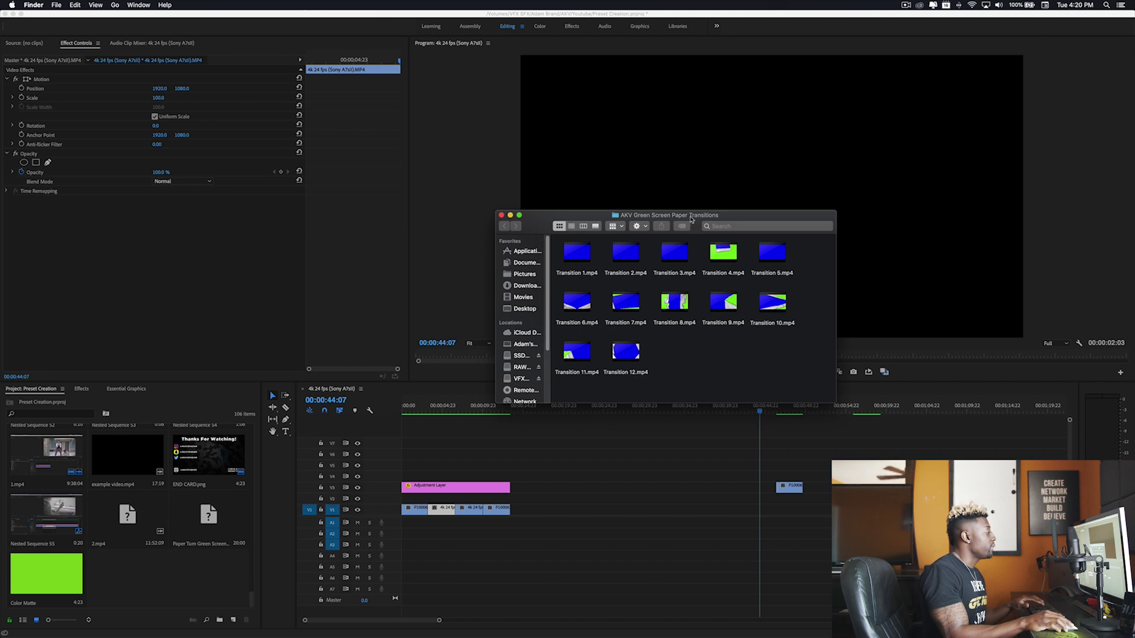
left_click_drag(691, 219, 323, 170)
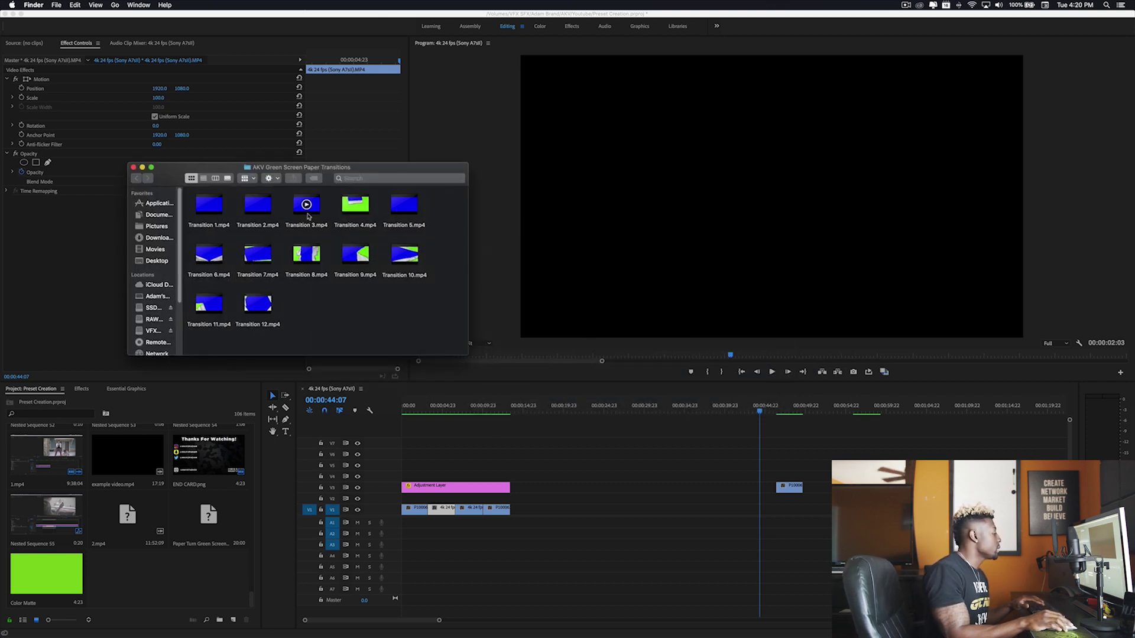
mouse_move(306, 211)
left_mouse_down()
mouse_move(767, 505)
mouse_move(802, 479)
left_mouse_up()
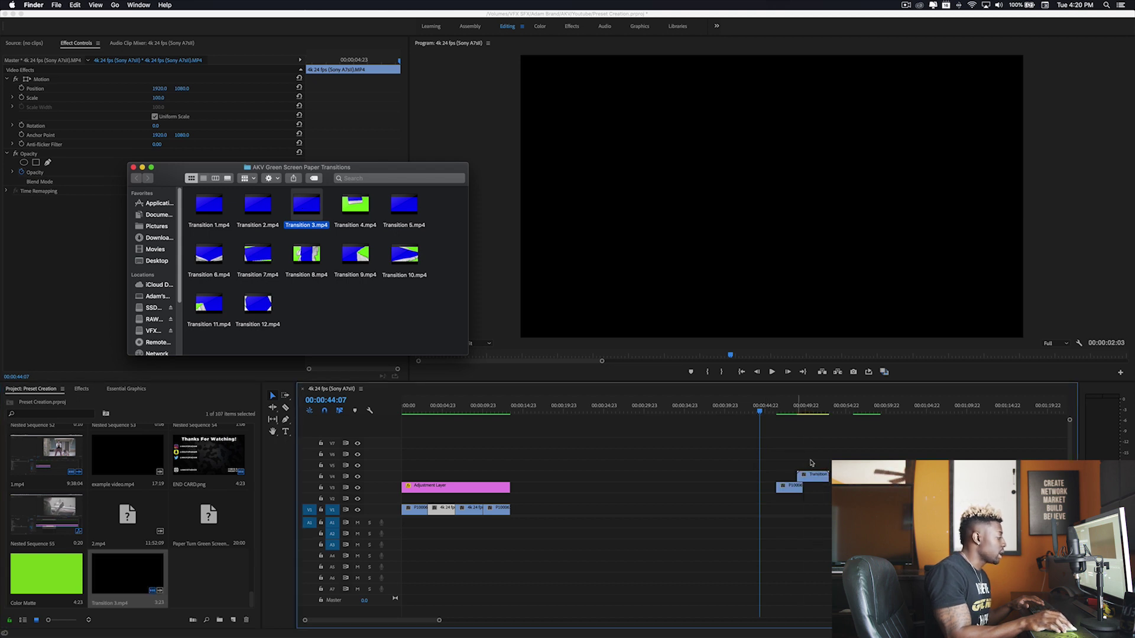
- Place Transition 3.mp4 on track V6 and set it to frame size
left_click(135, 575)
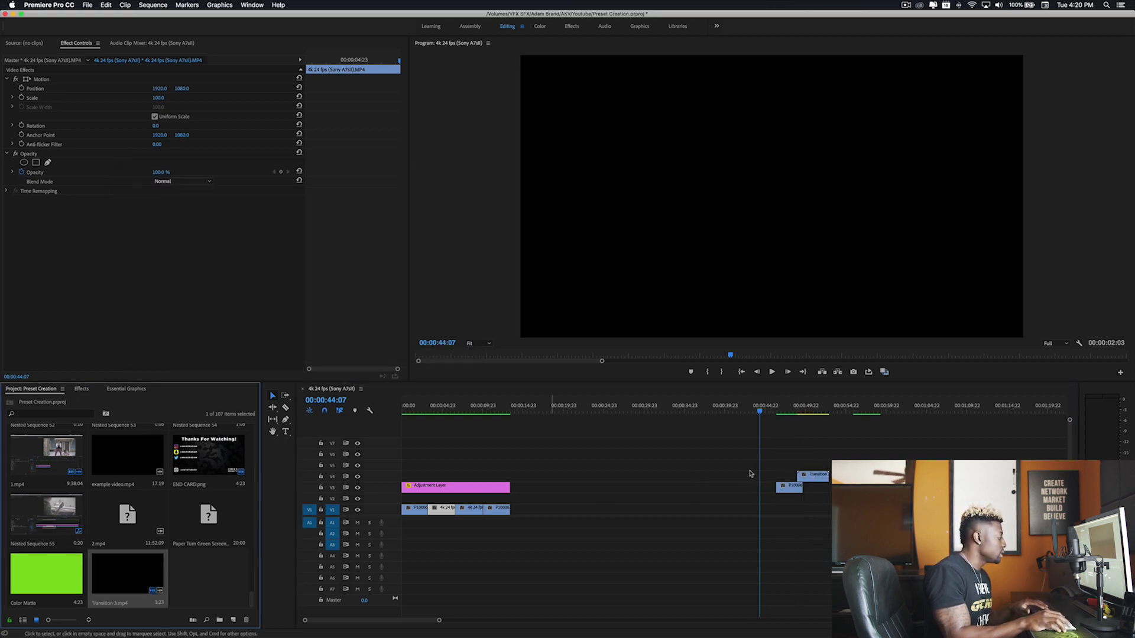
mouse_move(127, 596)
left_mouse_down()
mouse_move(759, 477)
mouse_move(720, 472)
left_mouse_up()
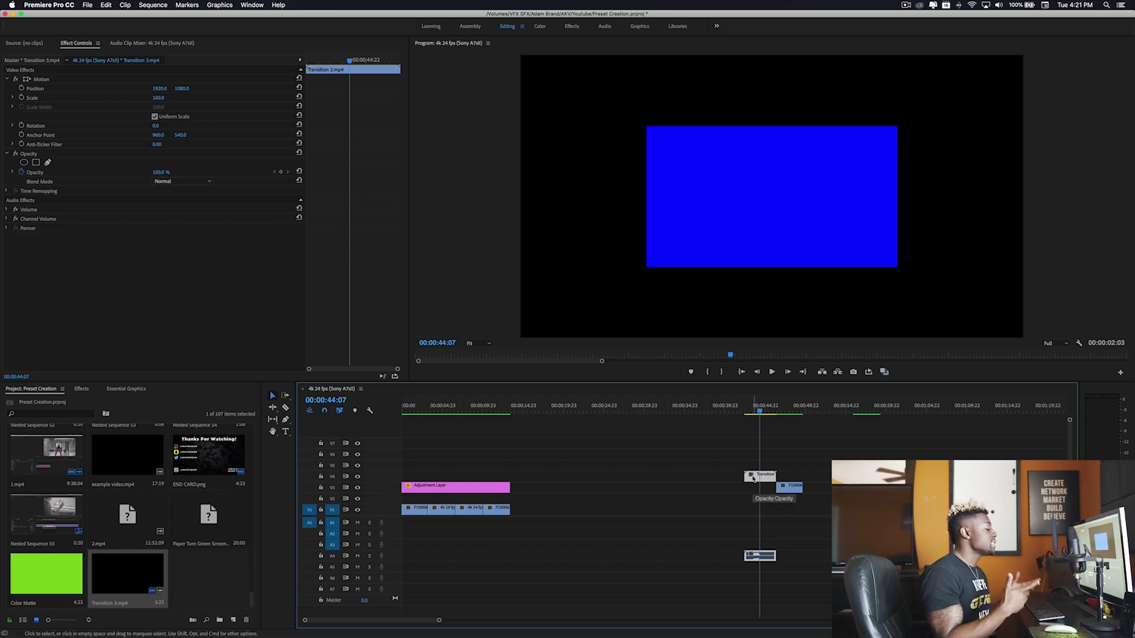
right_click(752, 478)
left_click(790, 523)
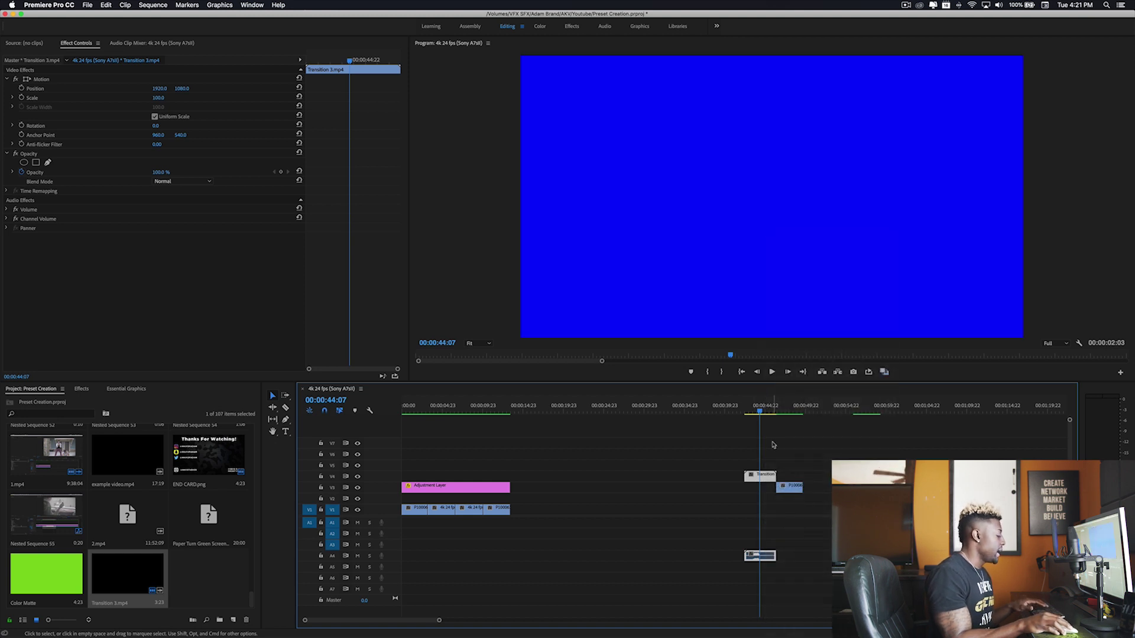
- Preview the paper rip, then move the transition clip to start after 00:00:46
key("equal")
key("equal")
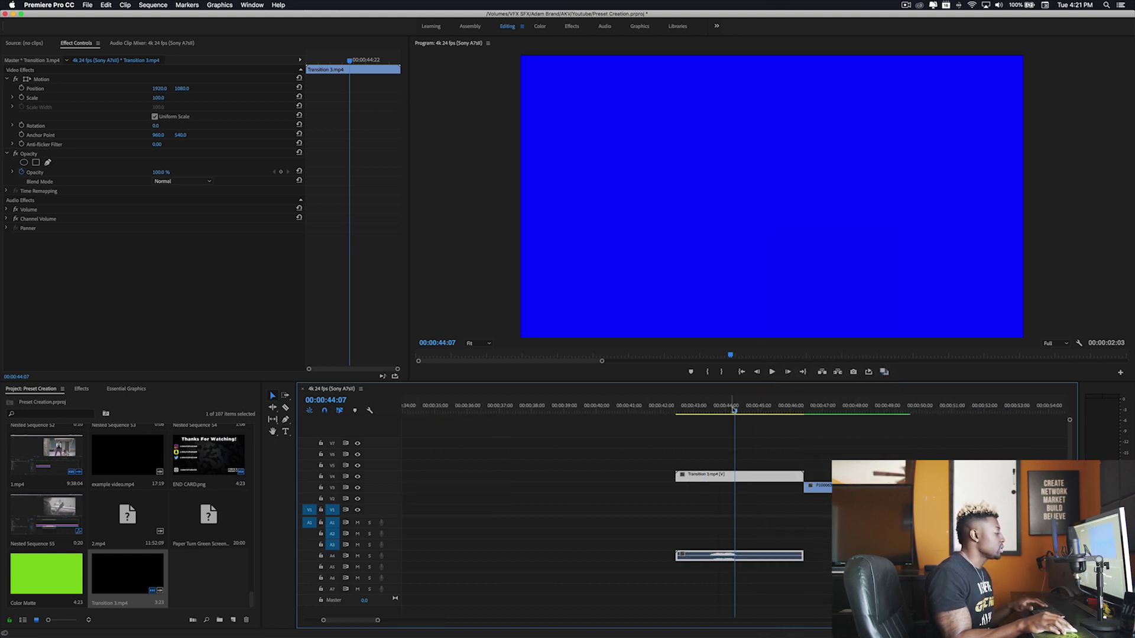
left_click_drag(734, 412, 679, 413)
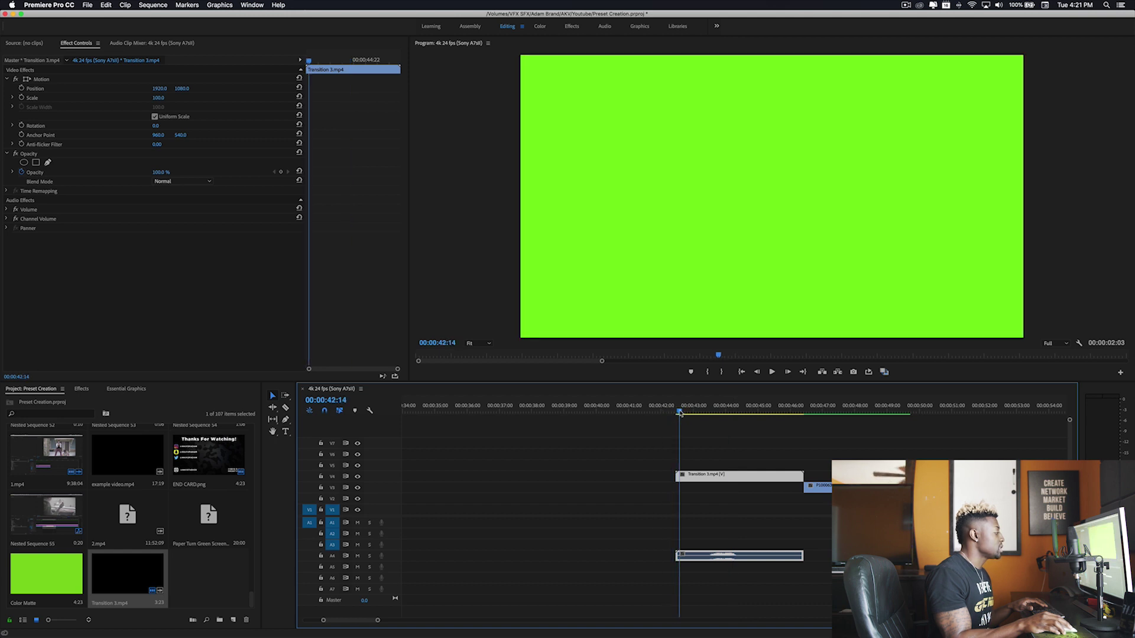
mouse_move(678, 415)
left_mouse_down()
mouse_move(772, 414)
mouse_move(693, 416)
left_mouse_up()
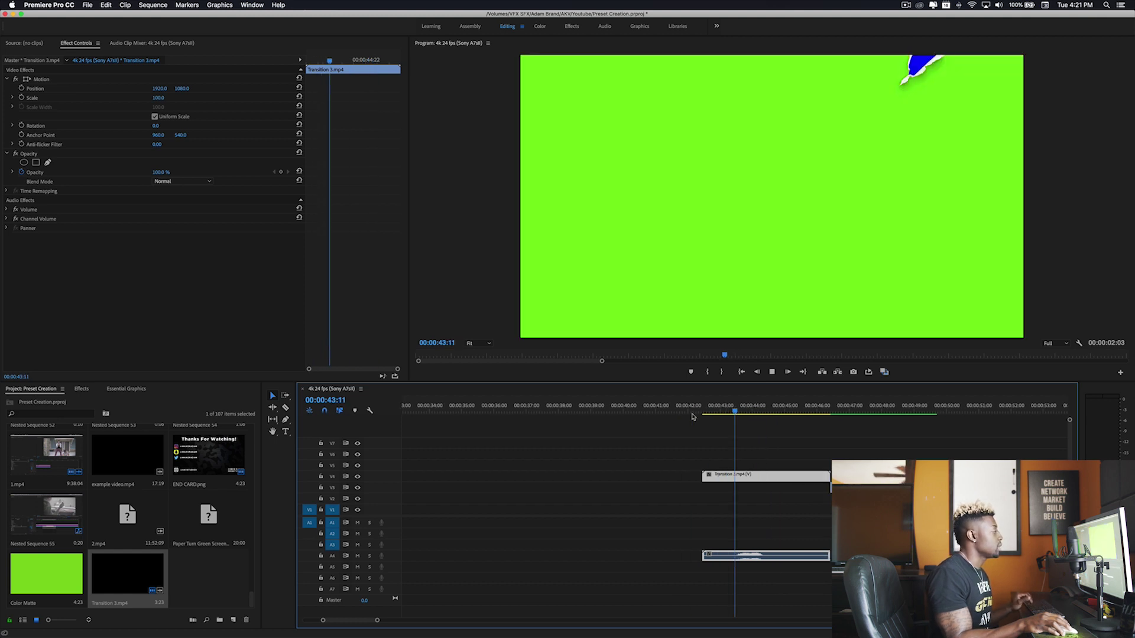
key("space")
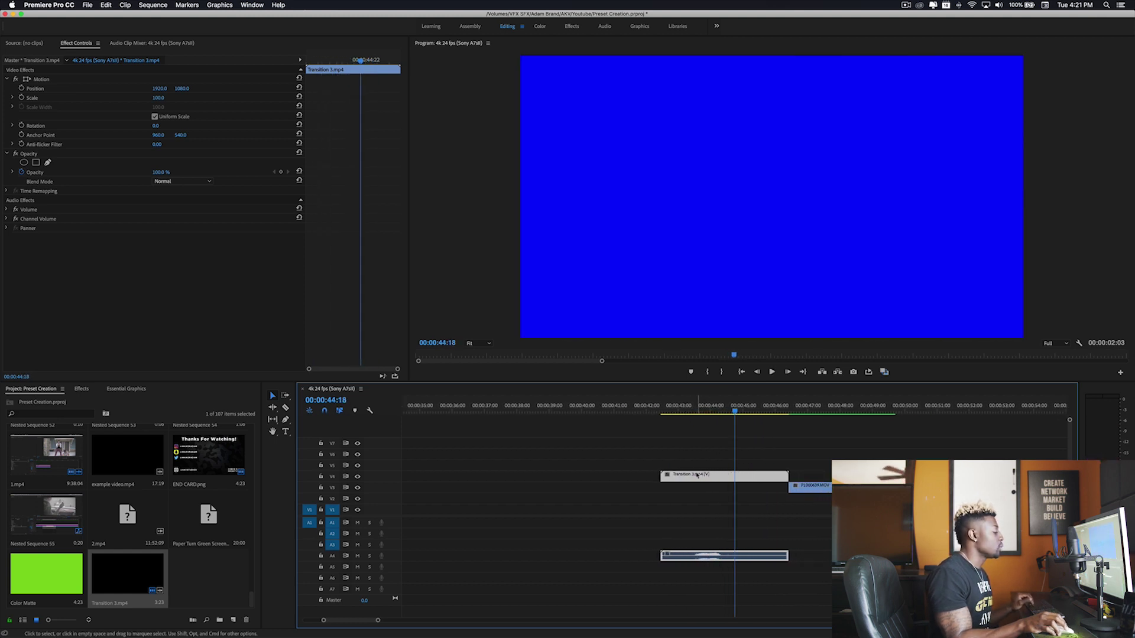
left_click_drag(698, 475, 825, 483)
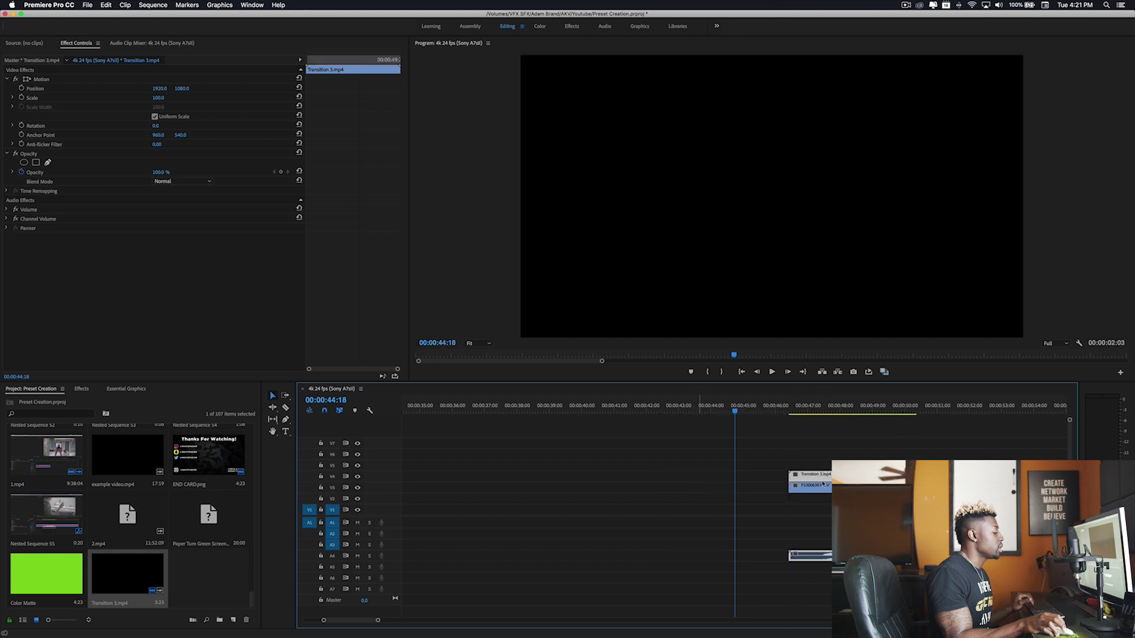
left_click_drag(786, 405, 822, 406)
left_click(81, 388)
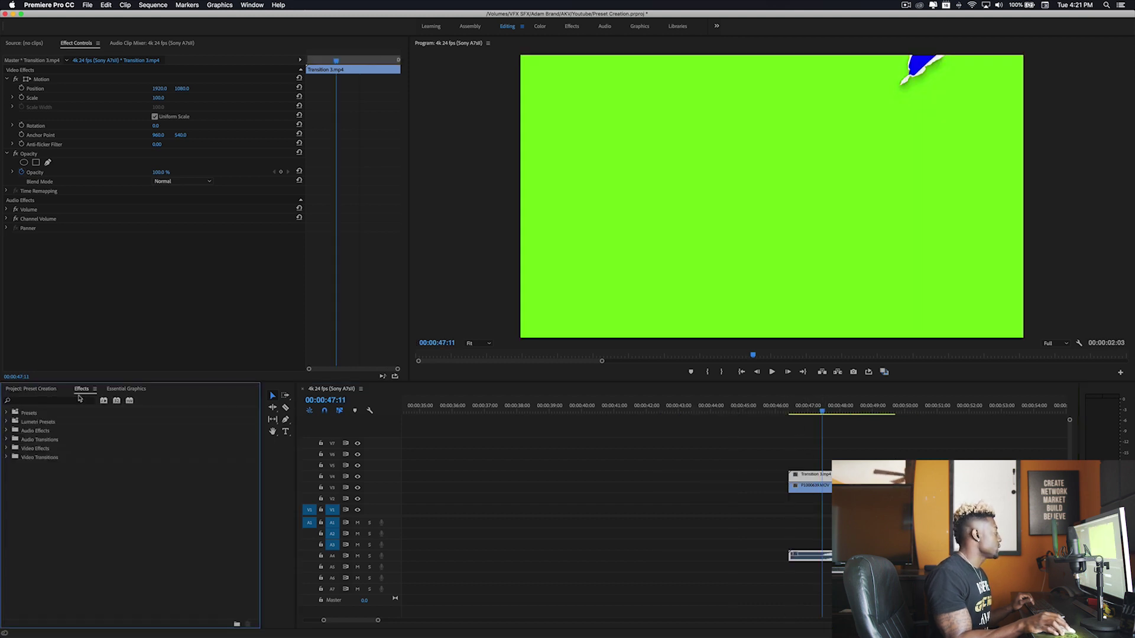
- Apply Ultra Key to Transition 3 and set its Key Color to the green screen
left_click(74, 401)
type("akv")
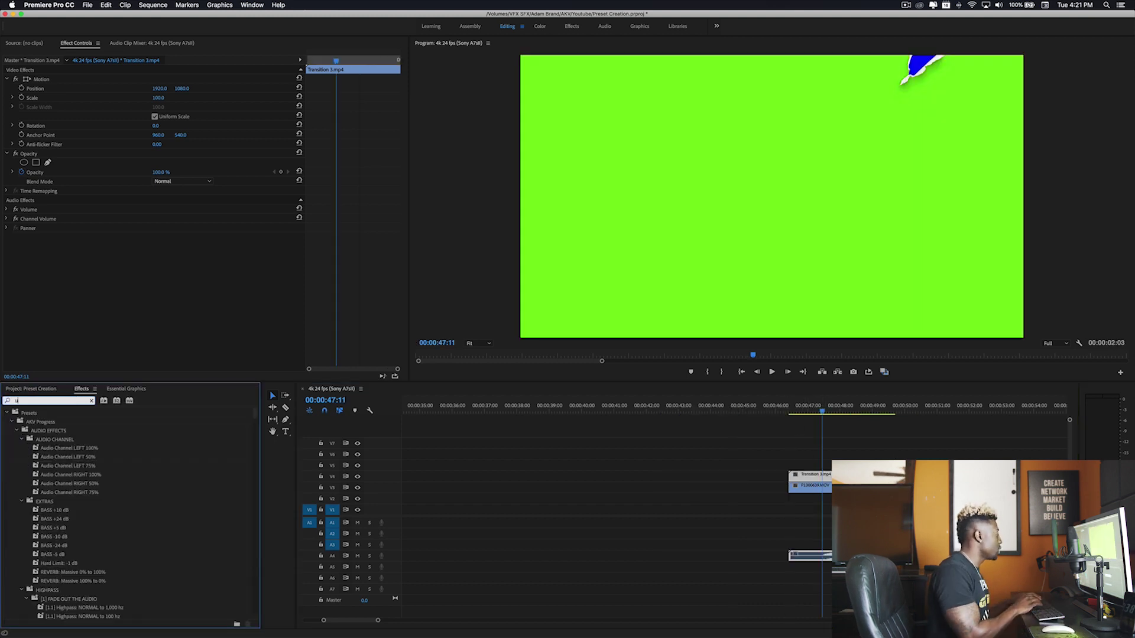
type("ra")
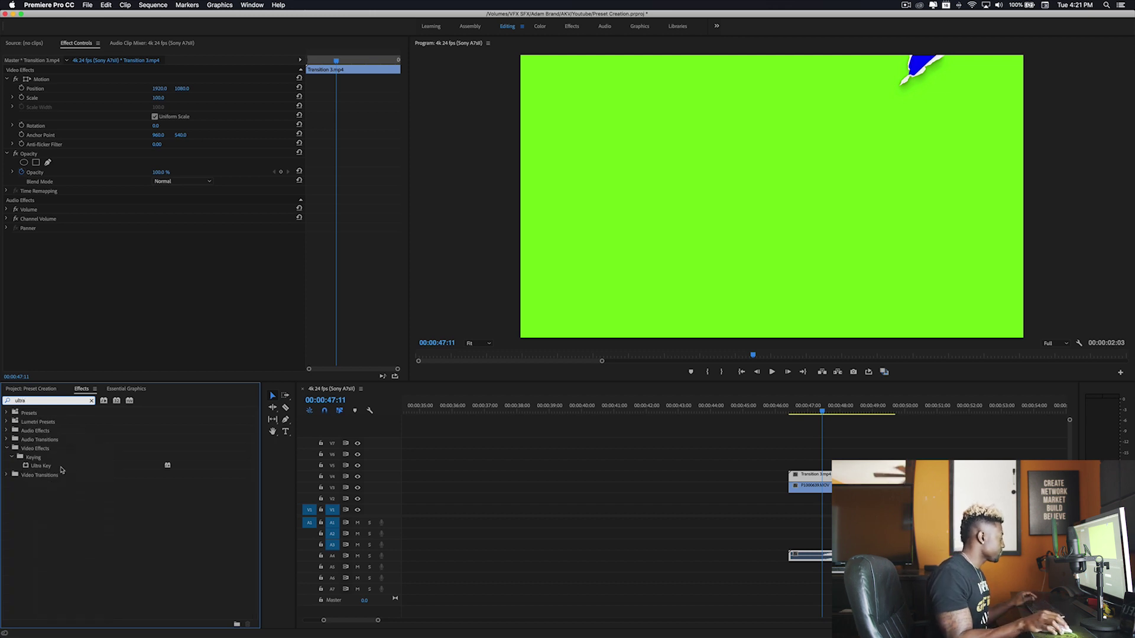
left_click(40, 466)
left_click_drag(801, 470, 805, 475)
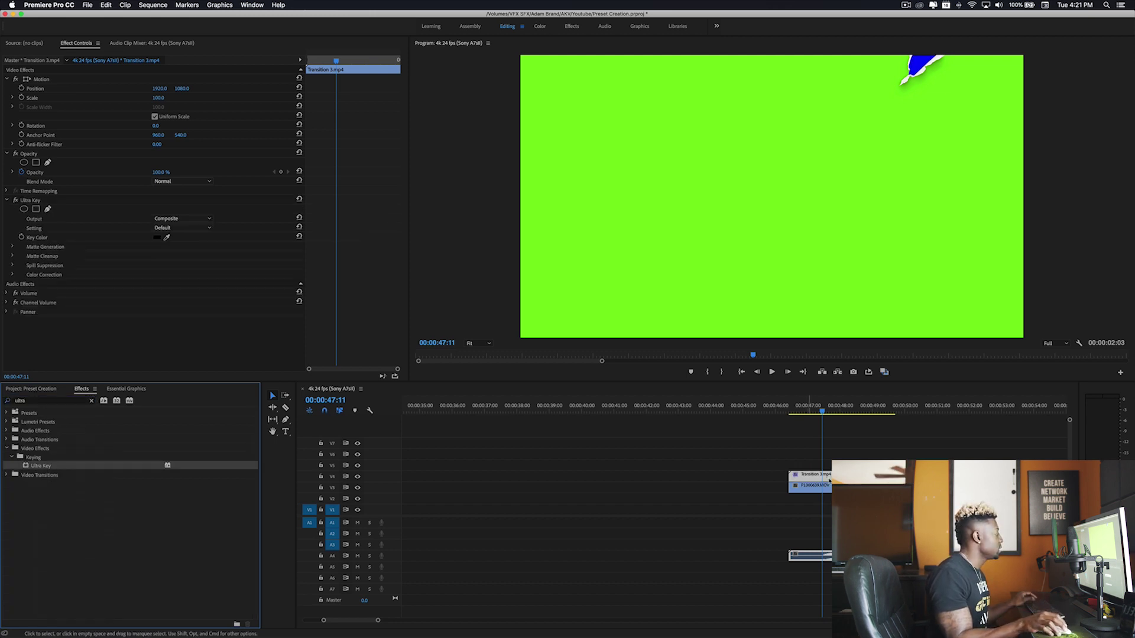
left_click(166, 237)
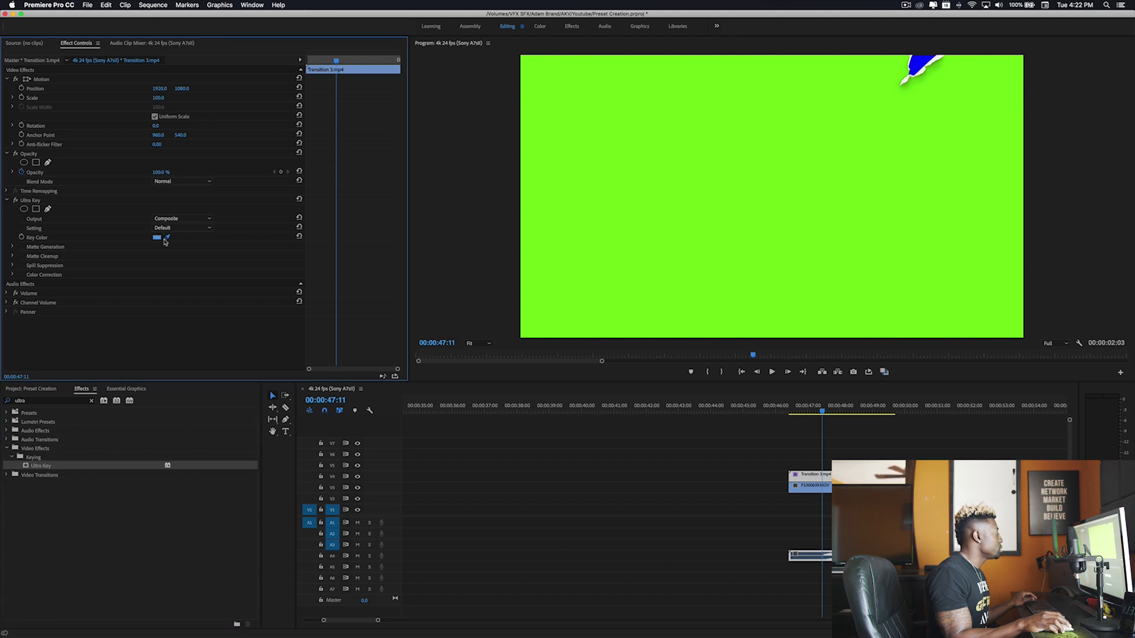
left_click(594, 188)
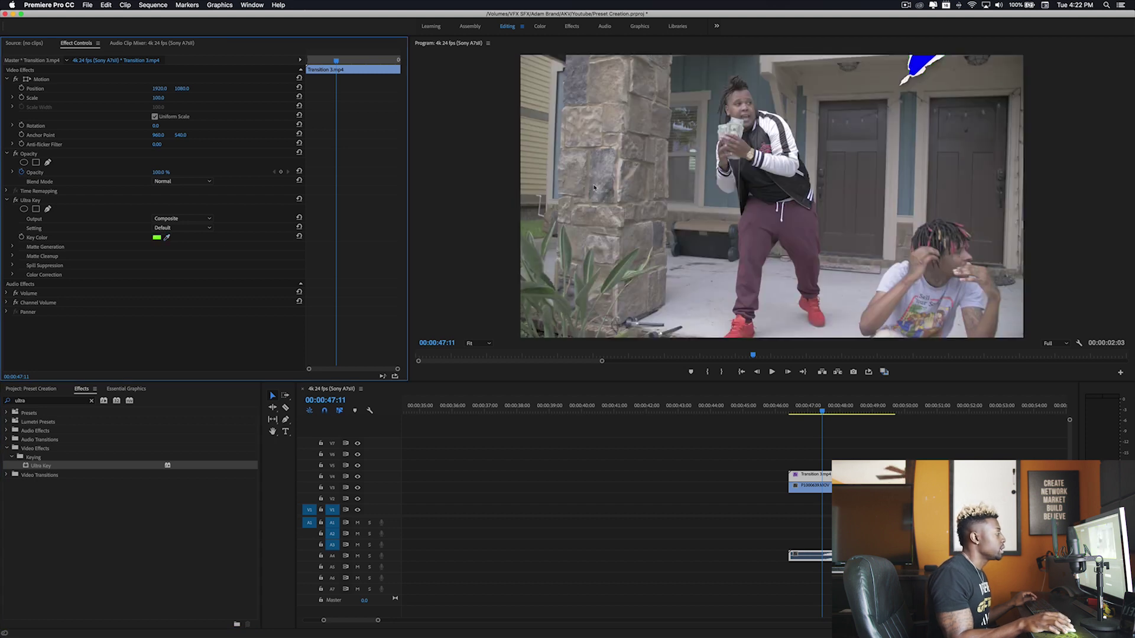
- Play back the keyed transition over the footage, then scrub to a footage frame
left_click_drag(828, 414, 789, 416)
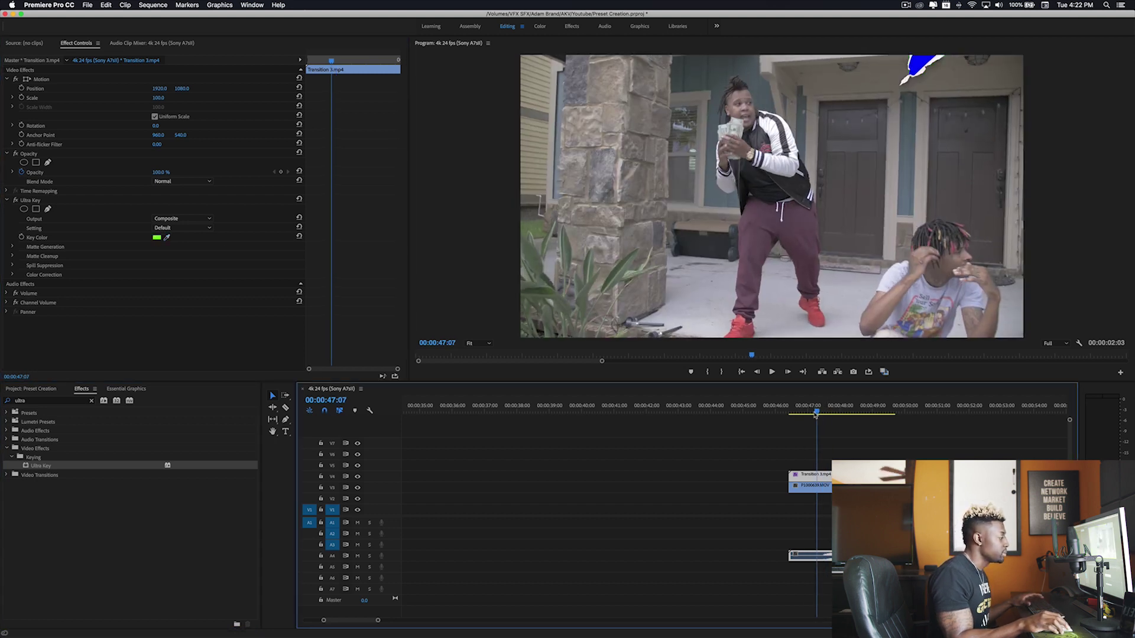
key("space")
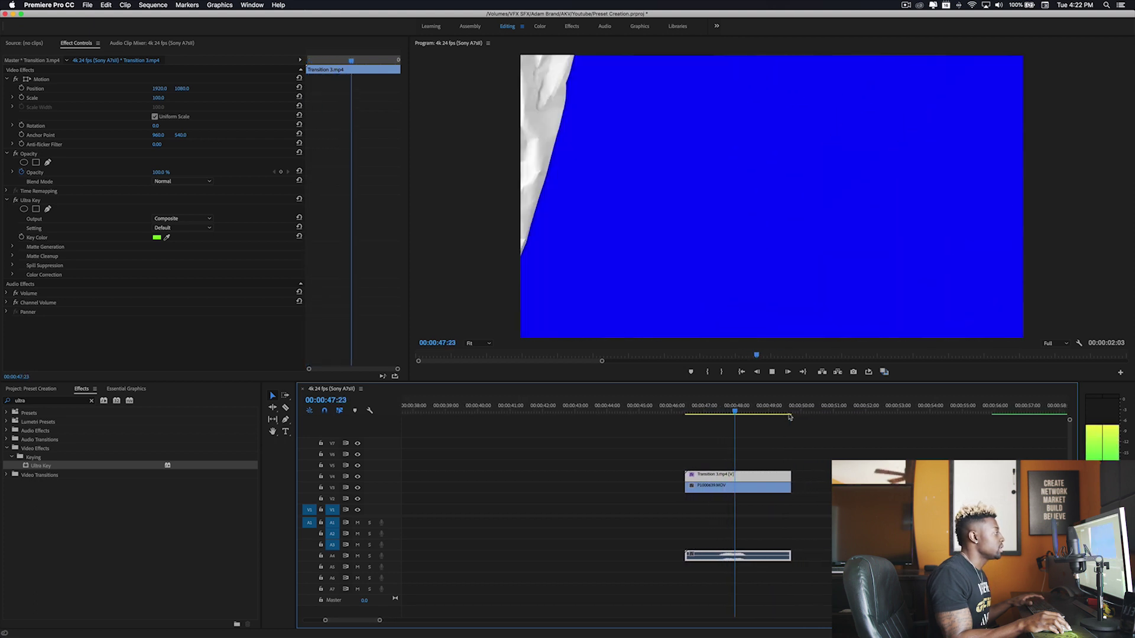
key("space")
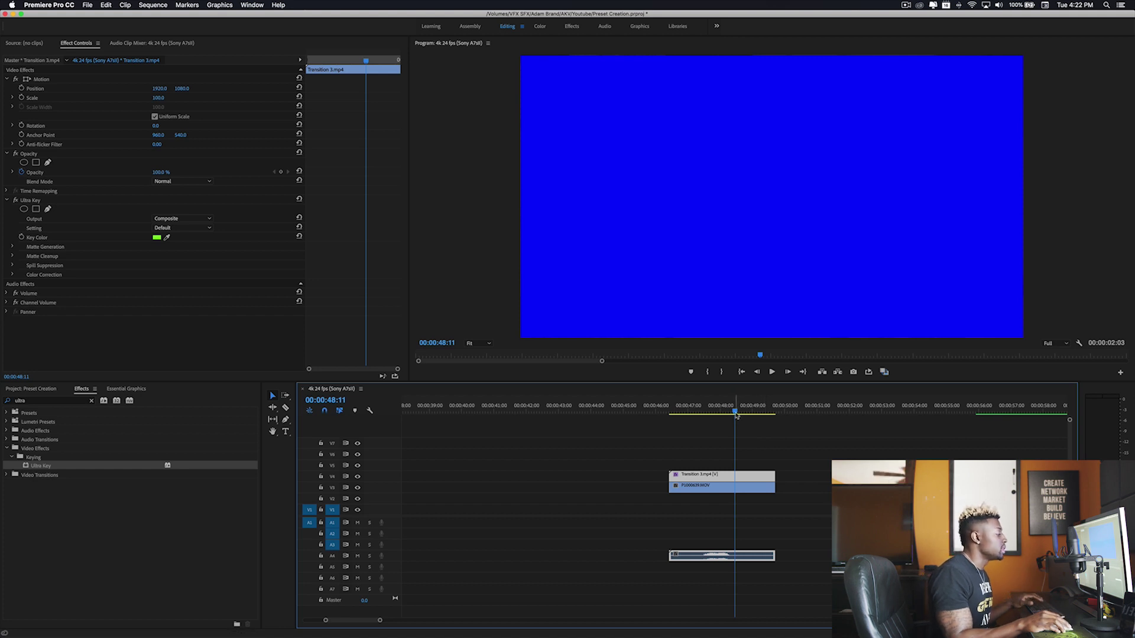
left_click_drag(735, 415, 690, 416)
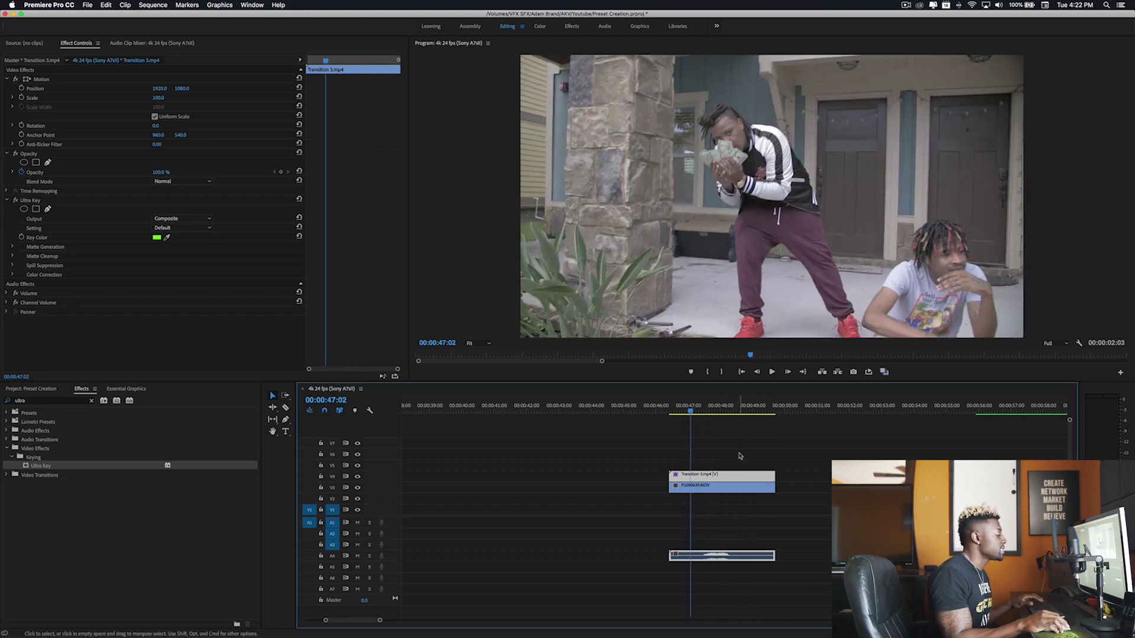
- Nest the transition and footage clips, then move the nested sequence above the second clip
left_click_drag(740, 456, 699, 493)
right_click(704, 479)
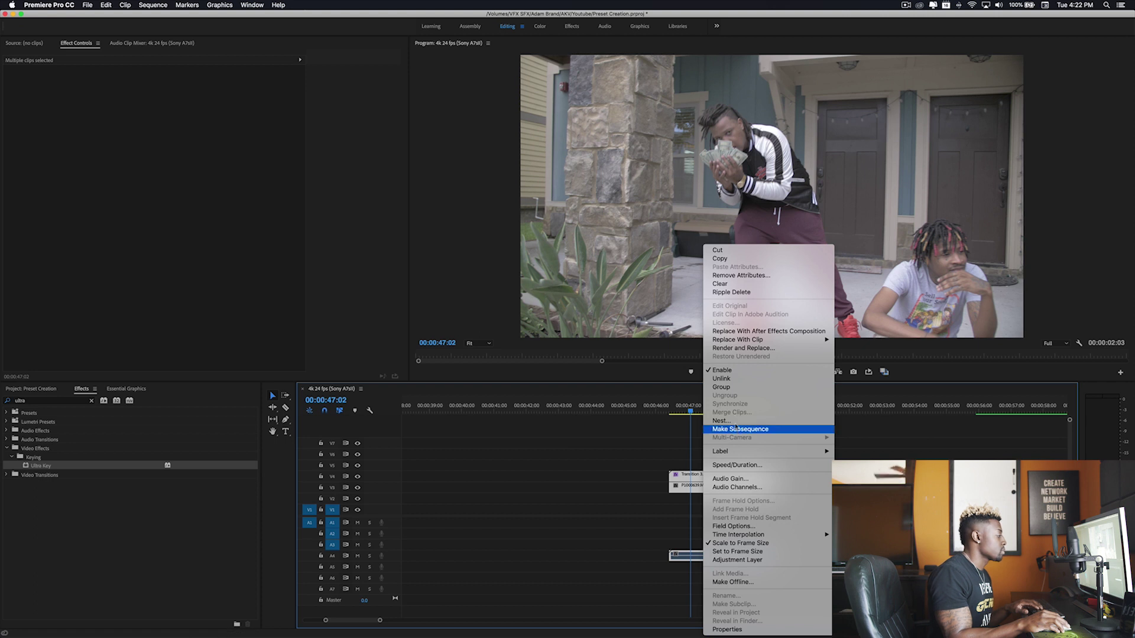
left_click(735, 421)
key("Return")
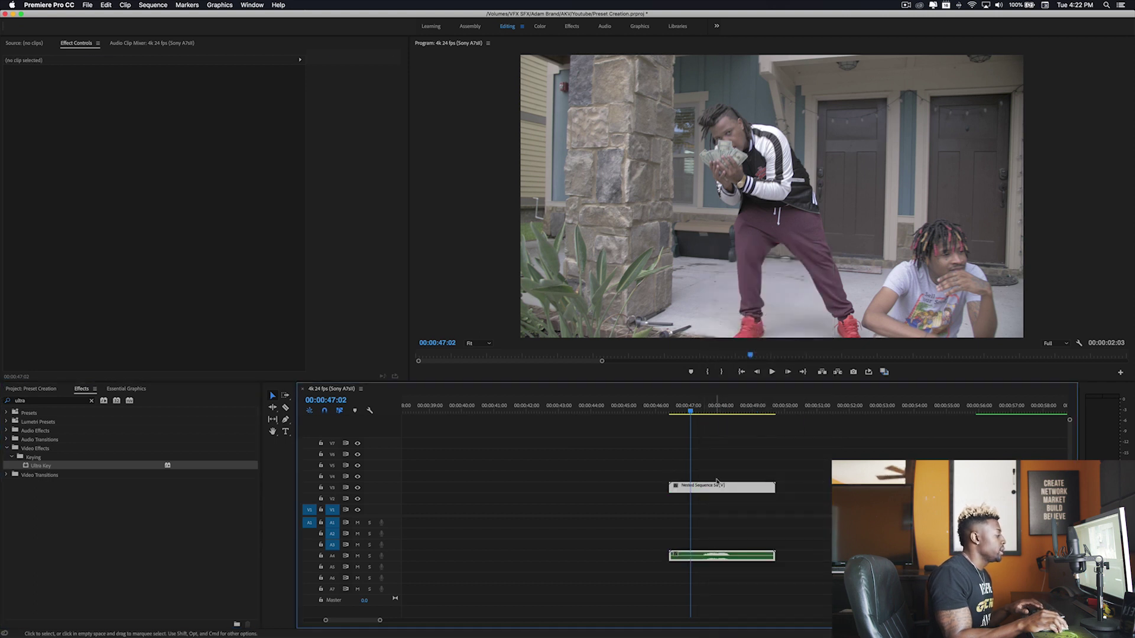
mouse_move(716, 481)
left_mouse_down()
mouse_move(717, 471)
mouse_move(694, 489)
left_mouse_up()
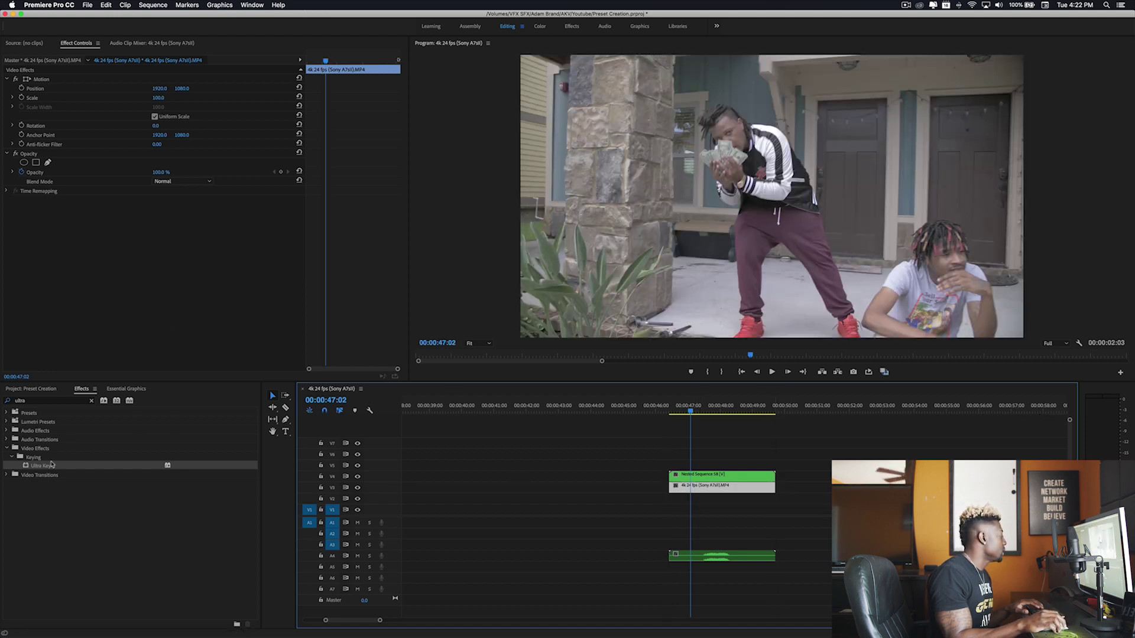
- Apply Ultra Key to the nested sequence, sample its blue, and find the transition start
left_click_drag(53, 463, 694, 477)
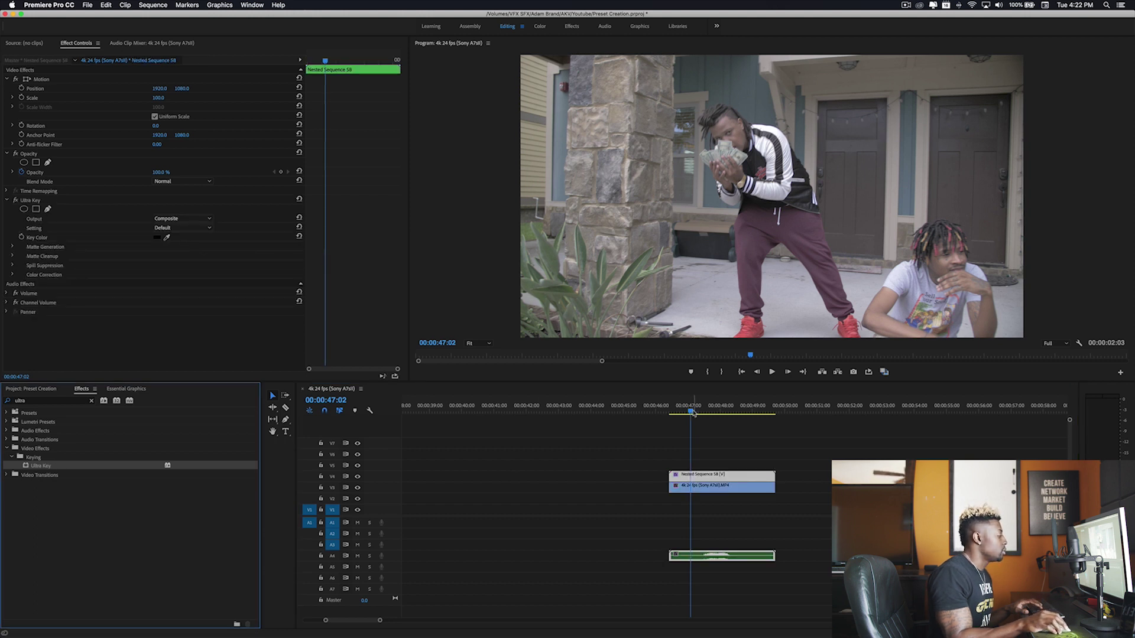
left_click_drag(697, 409, 744, 416)
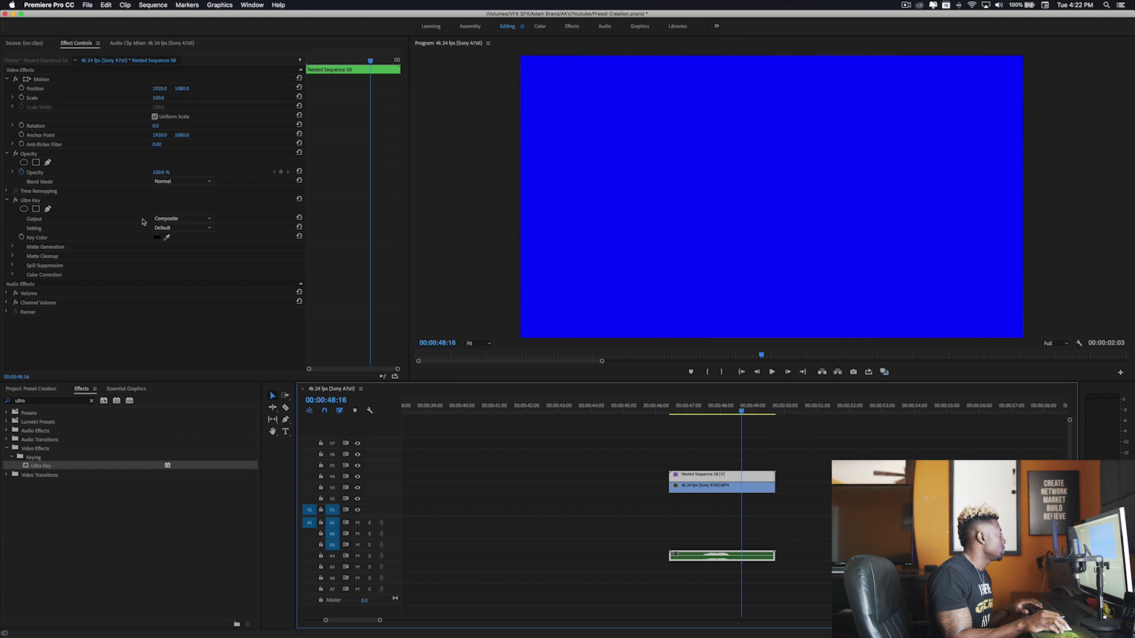
left_click(167, 237)
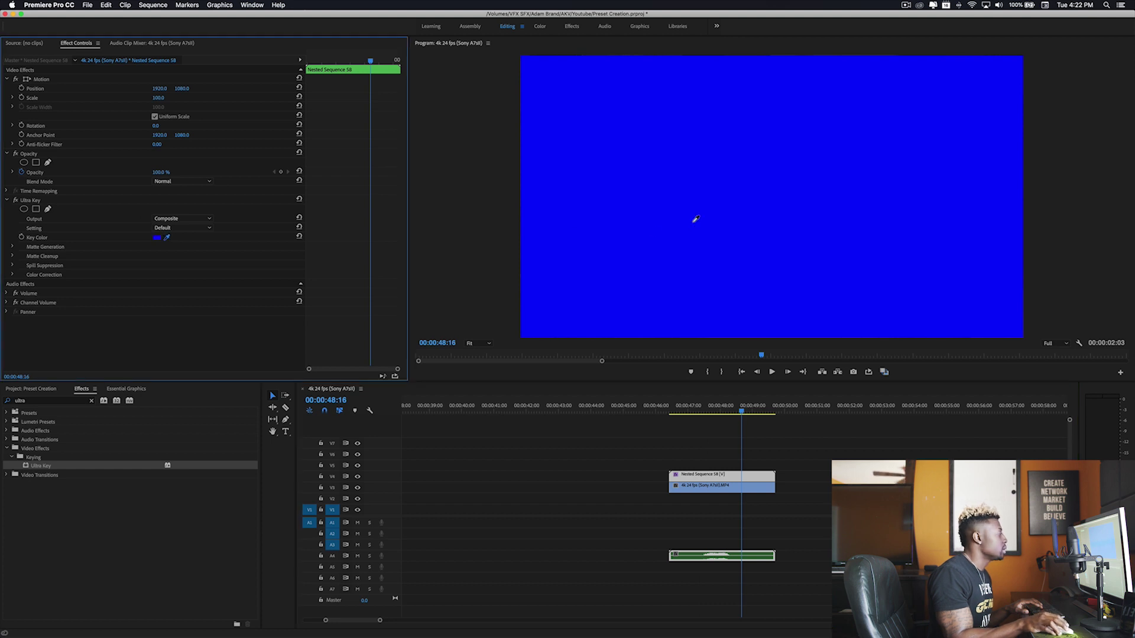
left_click(695, 218)
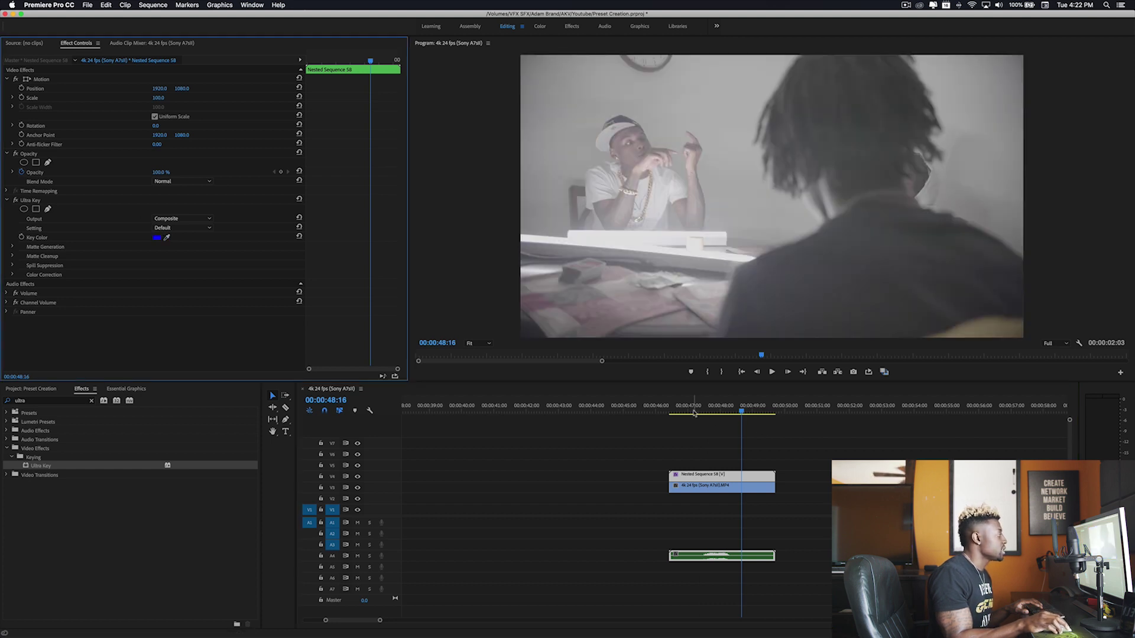
left_click_drag(689, 411, 672, 413)
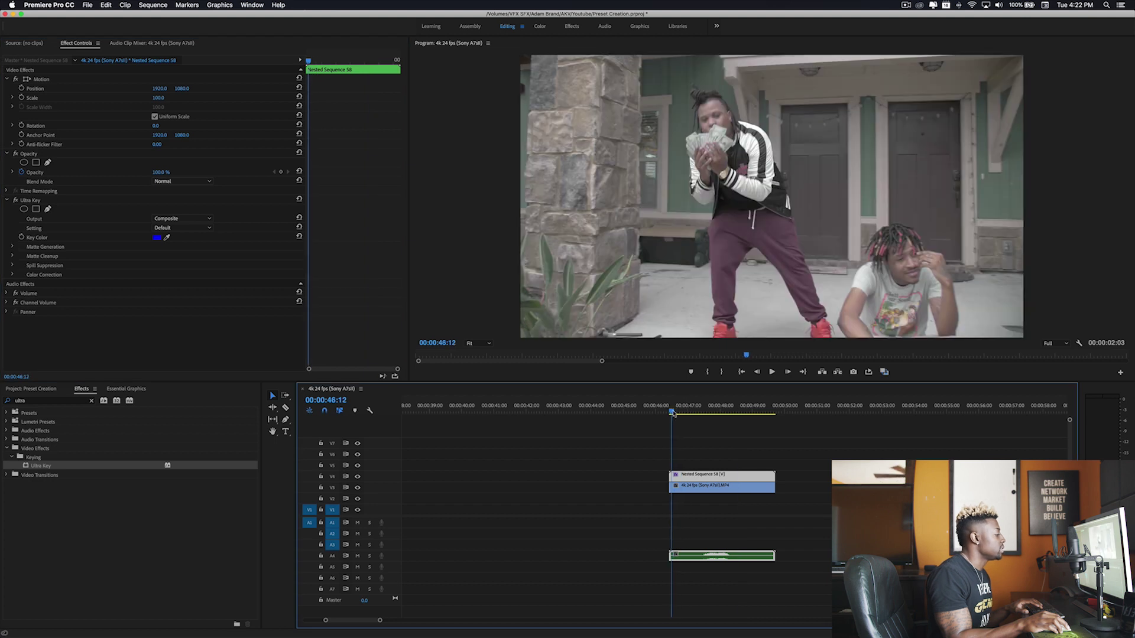
left_click_drag(672, 413, 670, 414)
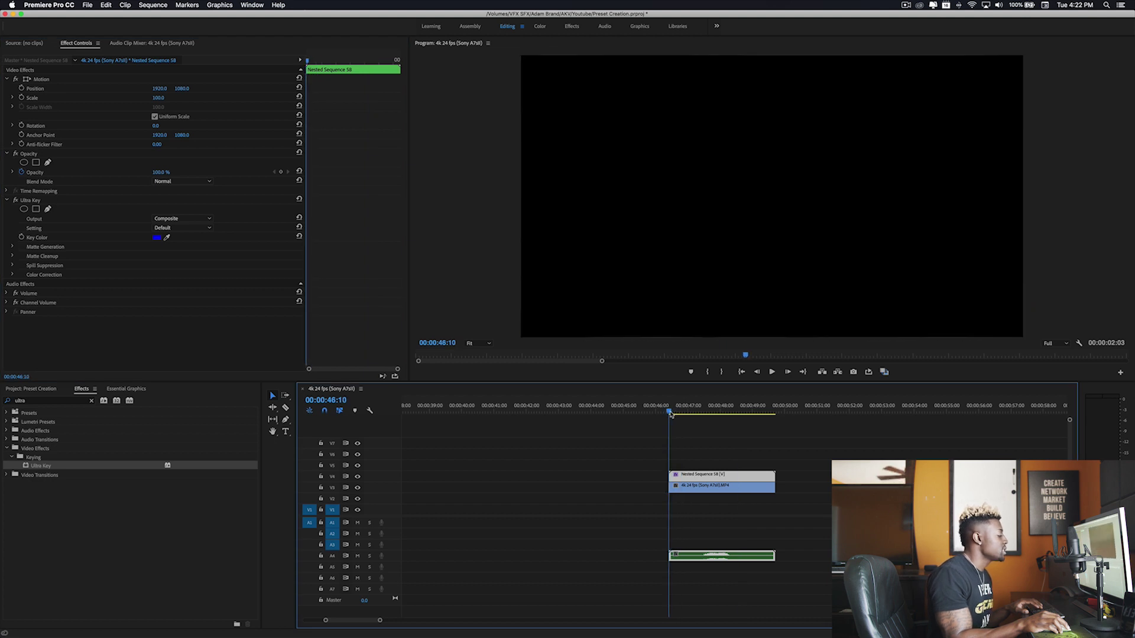
left_click(707, 373)
- Play the paper rip revealing the indoor footage, then scrub back before the rip
key("space")
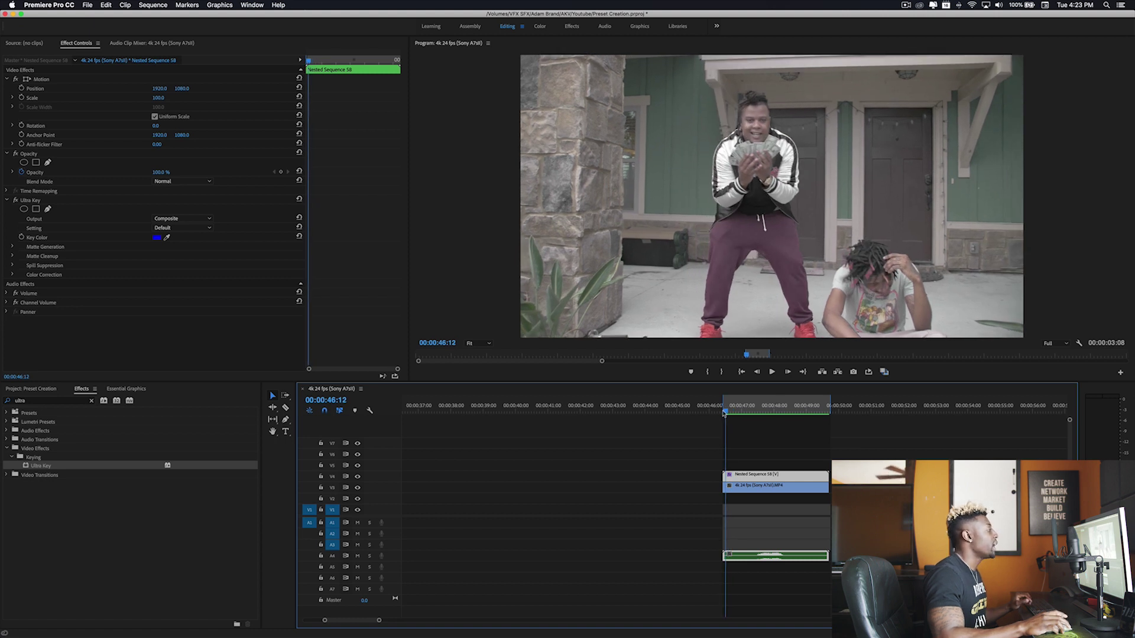
key("space")
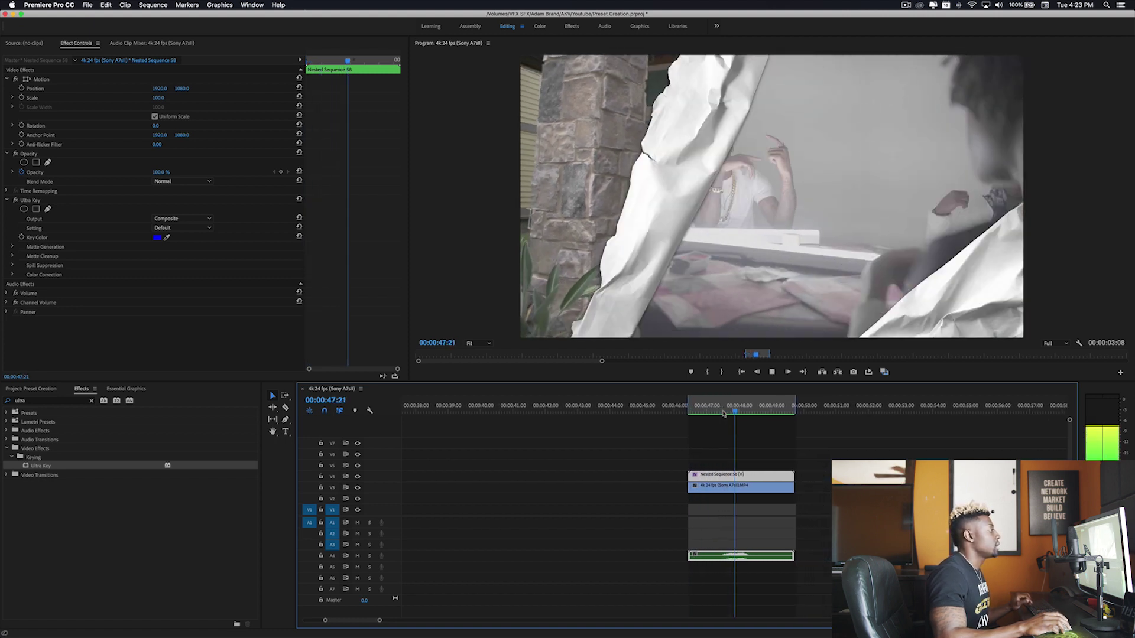
key("space")
left_click_drag(666, 411, 731, 414)
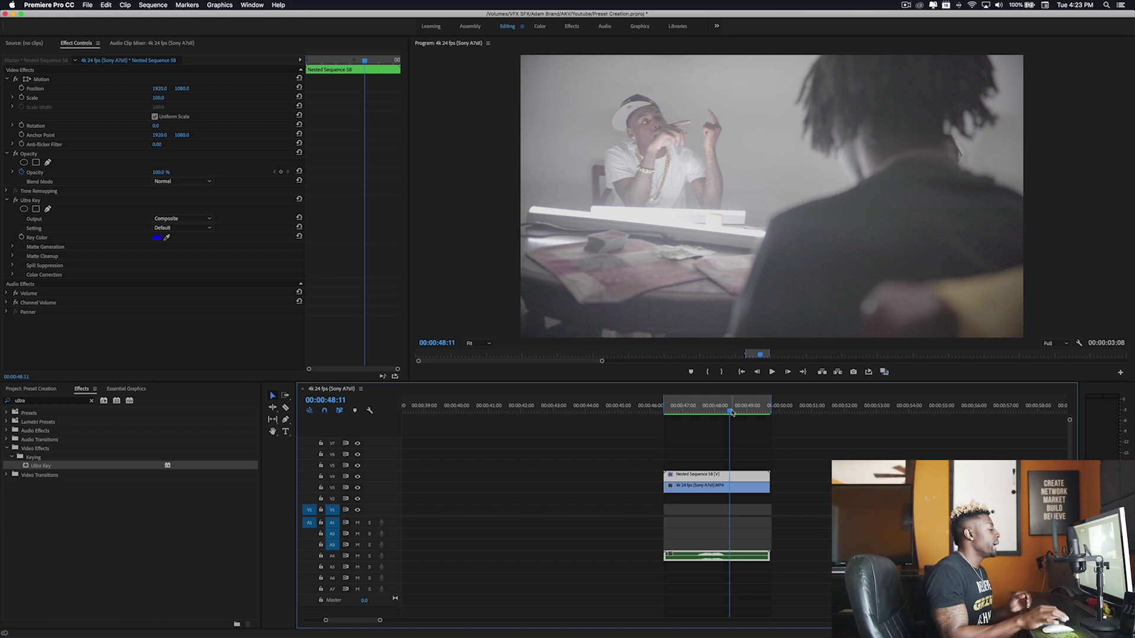
left_click(691, 410)
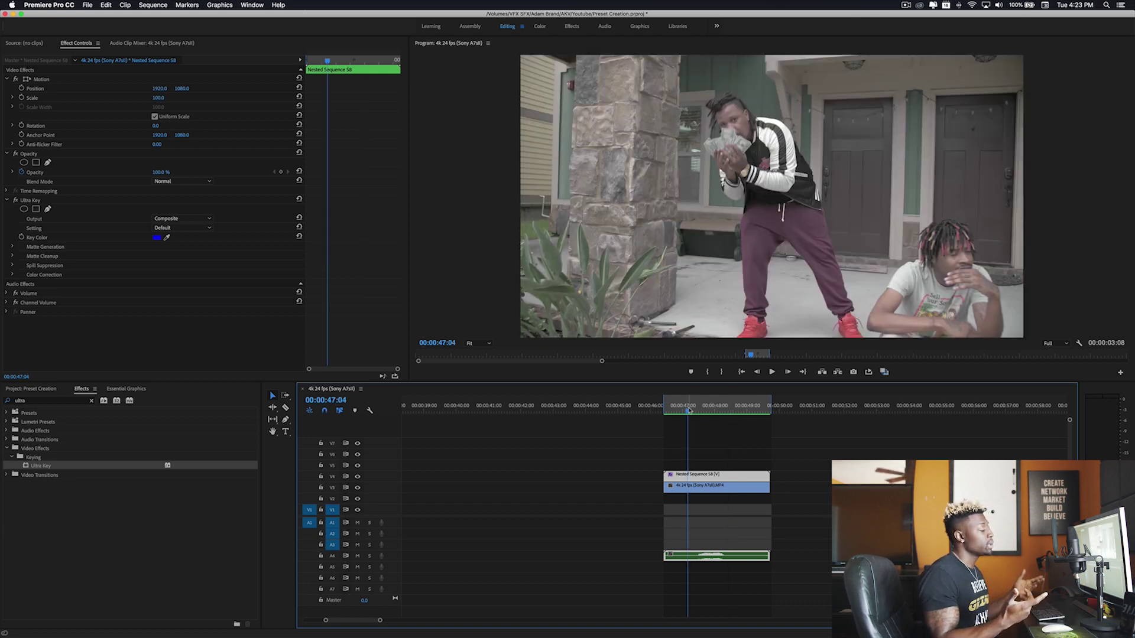